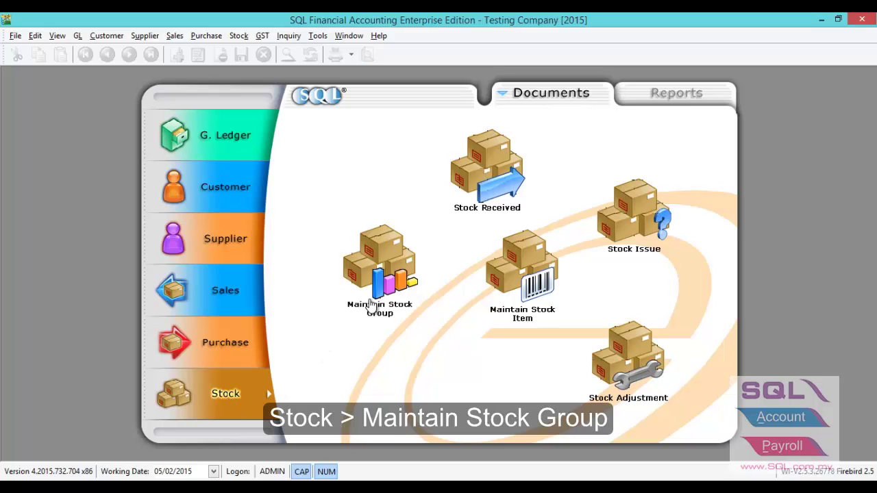
# Open the stock group list and look through the HP, PRE and SER groups
pyautogui.click(397, 288)
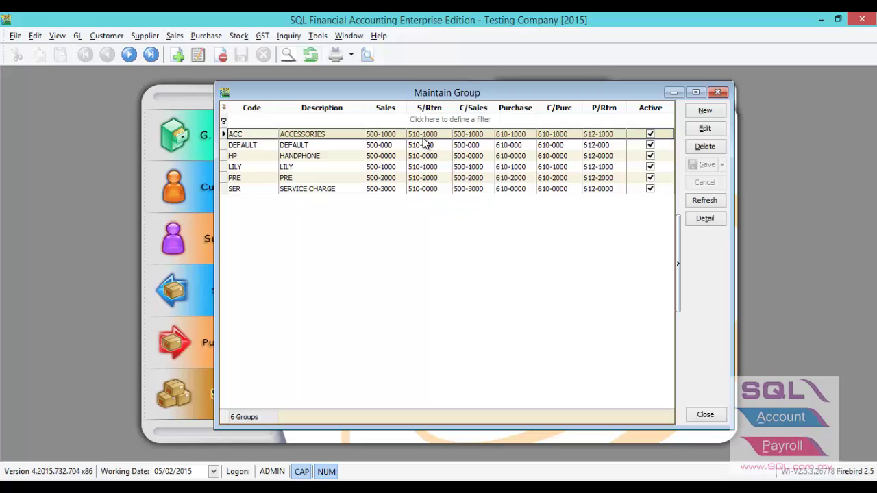
pyautogui.click(344, 156)
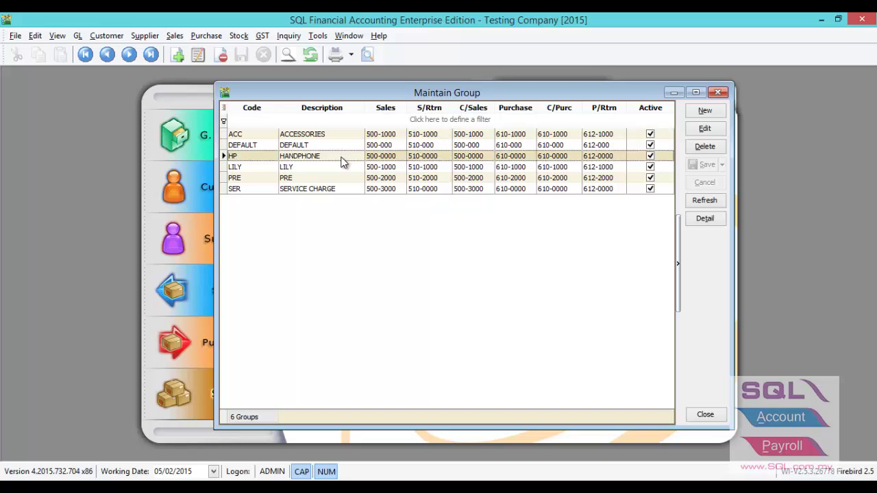
pyautogui.click(333, 178)
pyautogui.click(327, 190)
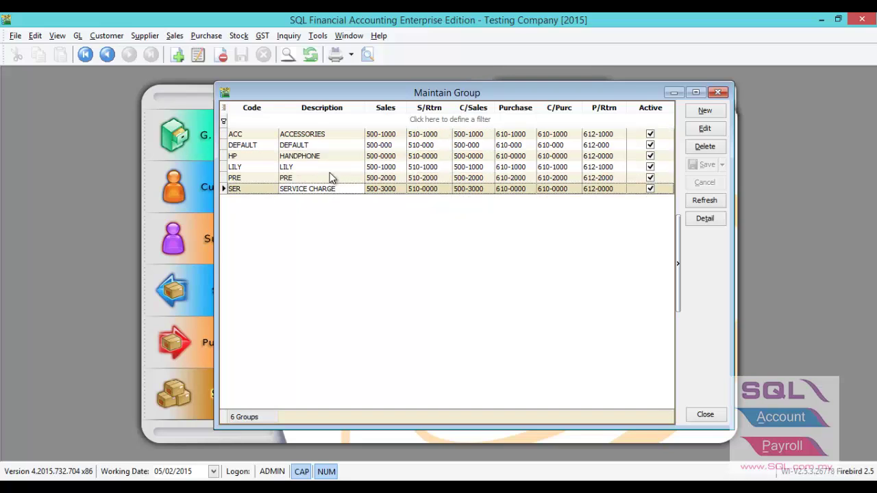
# Open the ACC stock group for editing and choose Weighted Average as its costing method
pyautogui.click(329, 135)
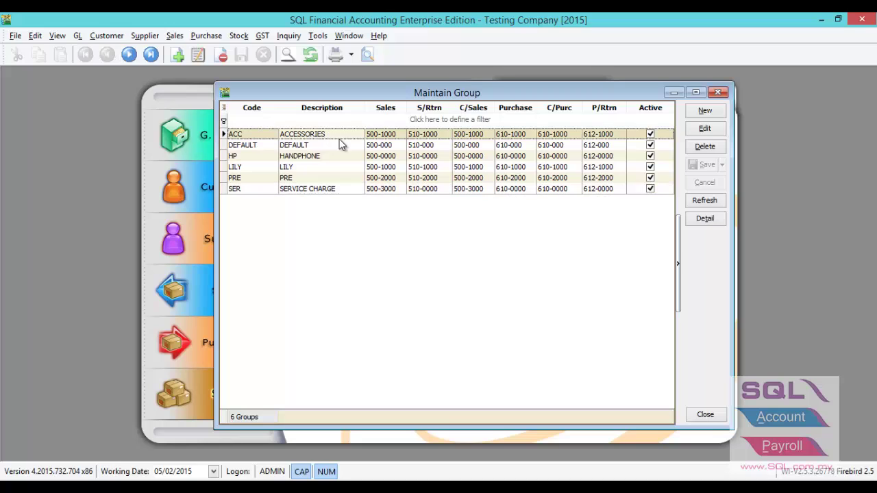
pyautogui.click(704, 129)
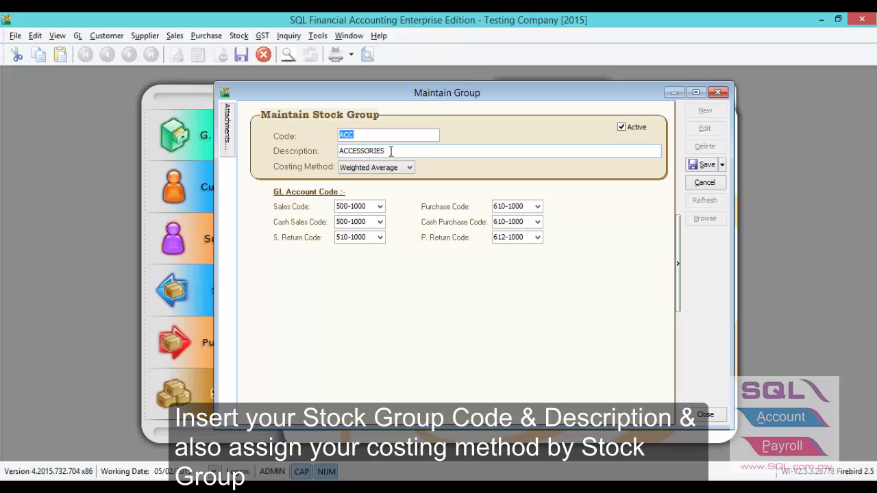
pyautogui.click(378, 170)
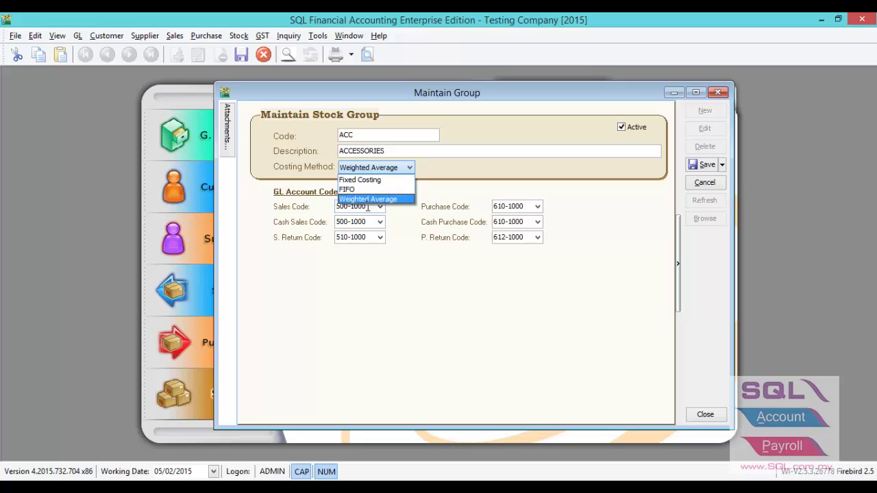
pyautogui.click(374, 200)
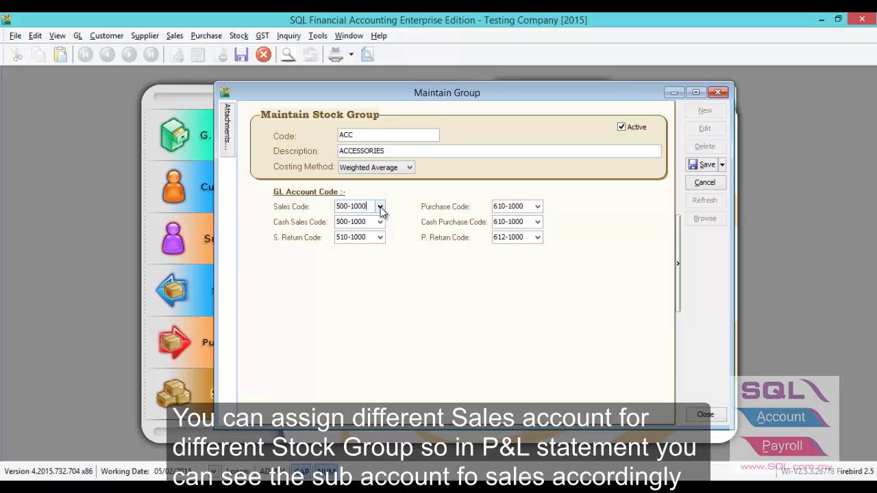
# Assign account 500-1000 (SALES-ACCESSORIES) as the group's sales code, and save and close the group
pyautogui.click(380, 207)
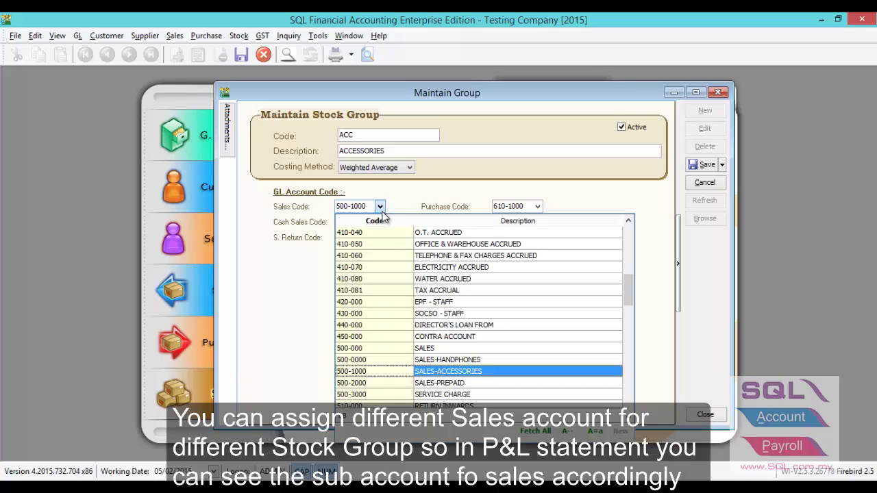
pyautogui.click(419, 373)
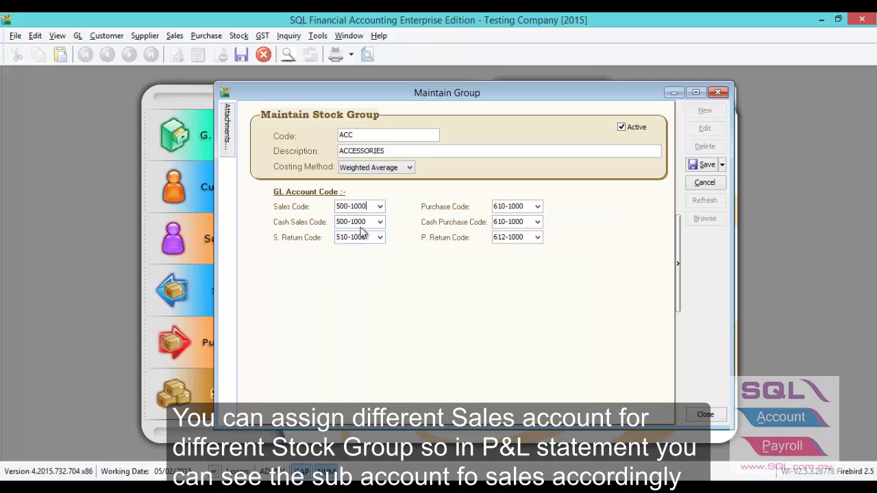
pyautogui.moveTo(369, 222); pyautogui.dragTo(333, 226)
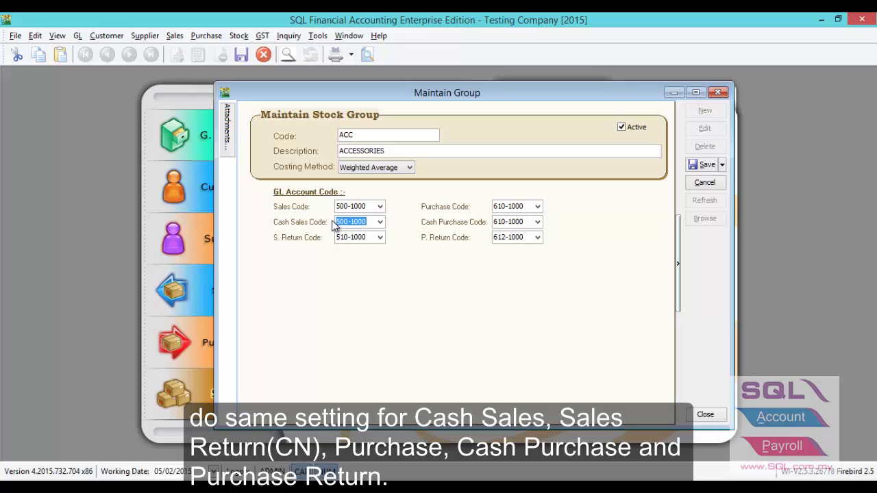
pyautogui.hotkey('ctrl', 's')
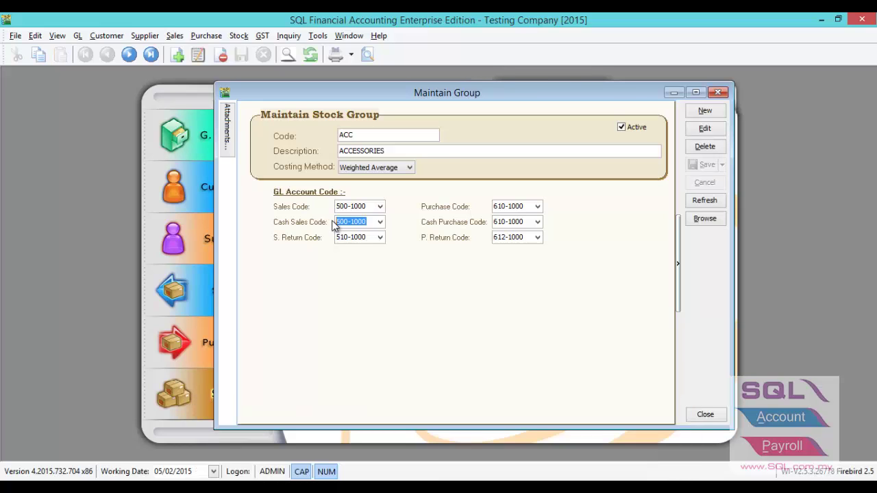
pyautogui.press('Escape')
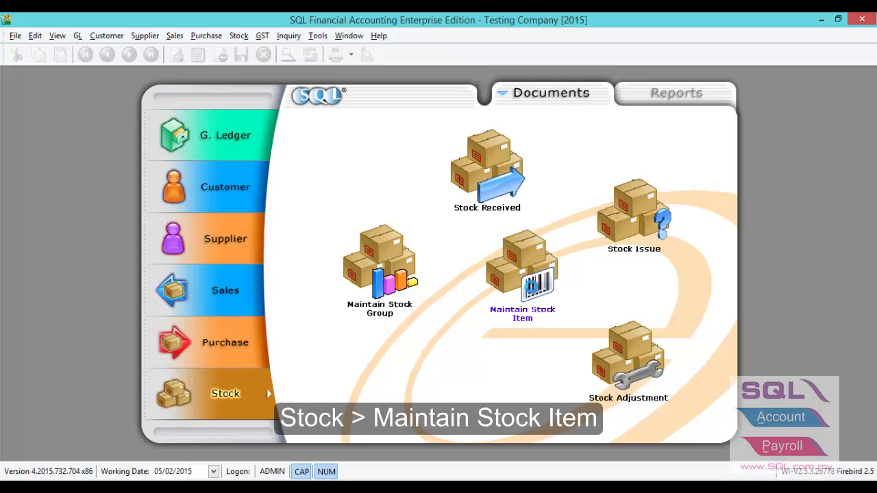
# Open the stock item list and start a new item with code IP6 and description IPHONE 6
pyautogui.click(531, 286)
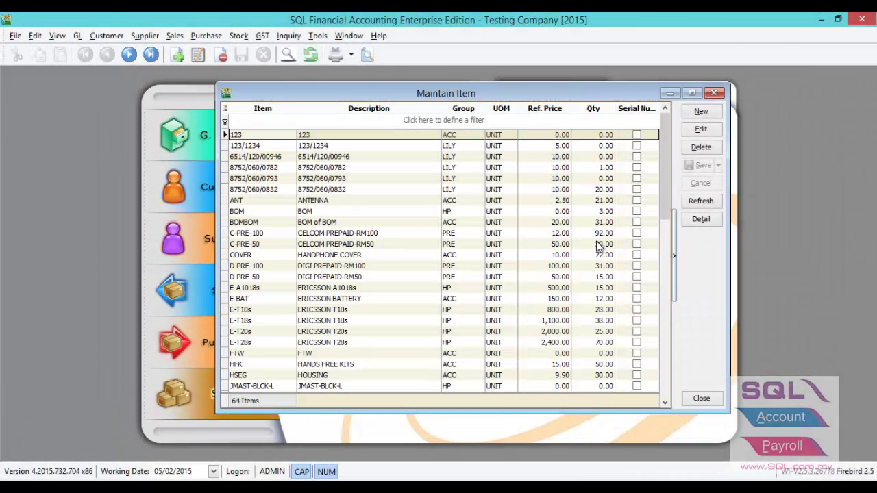
pyautogui.click(701, 129)
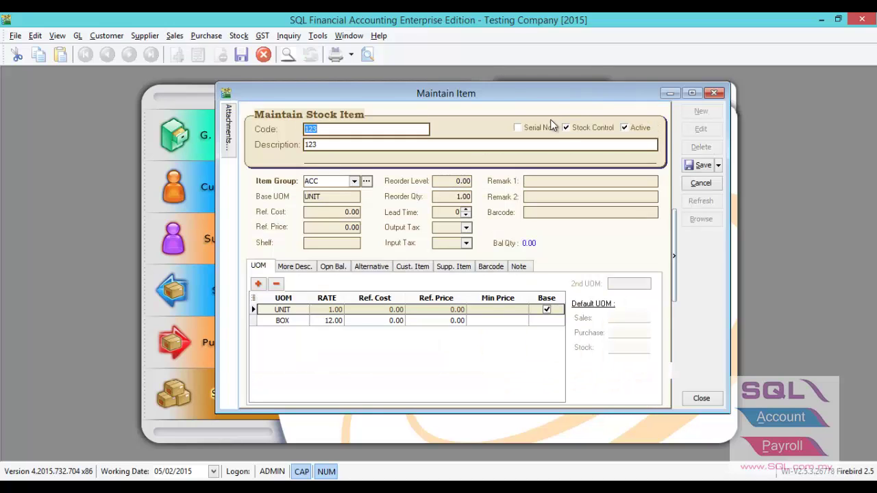
pyautogui.click(701, 183)
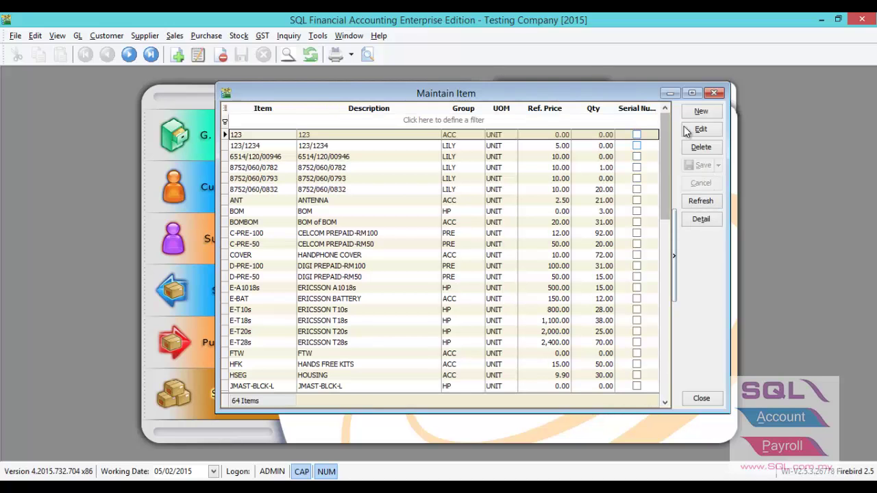
pyautogui.click(701, 111)
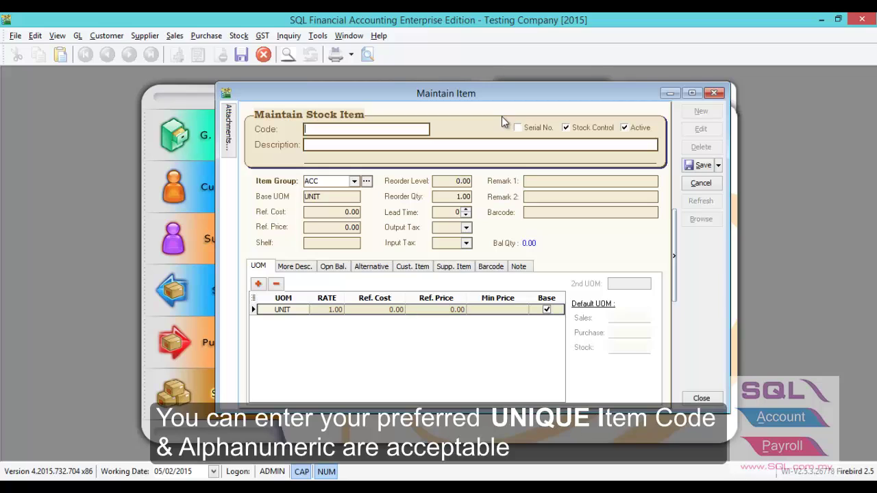
pyautogui.write('I')
pyautogui.write('P6')
pyautogui.write('IPHONE6')
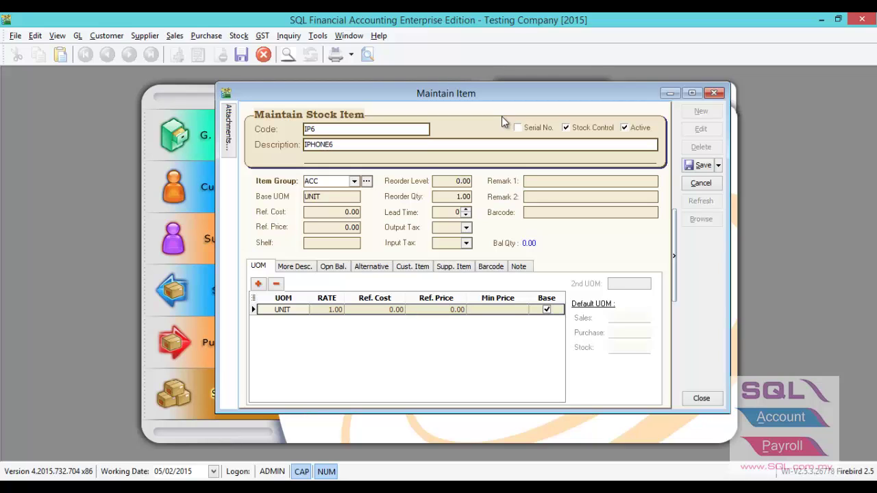
pyautogui.press('BackSpace')
pyautogui.write('6')
pyautogui.press('Tab')
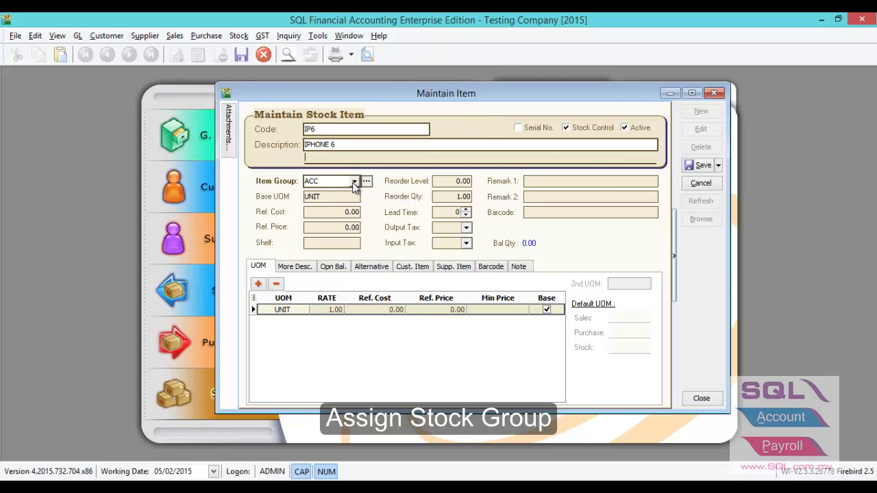
# Assign the new item to the HP (HANDPHONE) item group
pyautogui.click(354, 182)
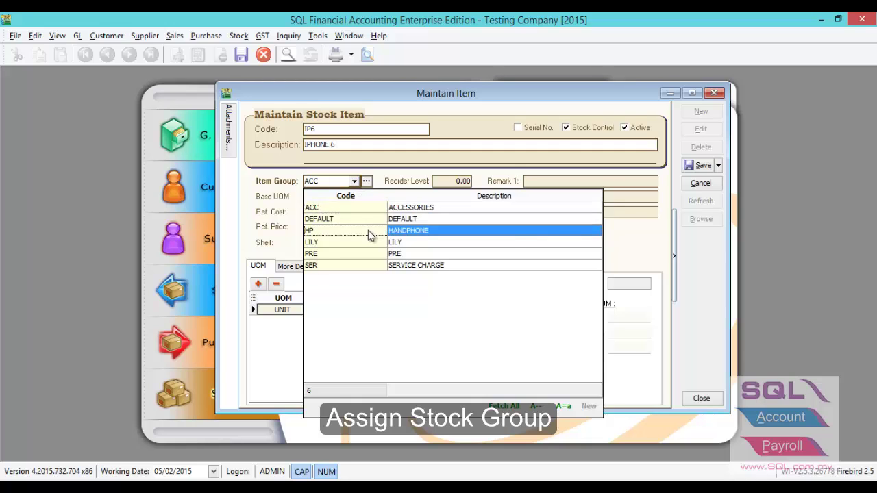
pyautogui.click(368, 230)
pyautogui.click(339, 196)
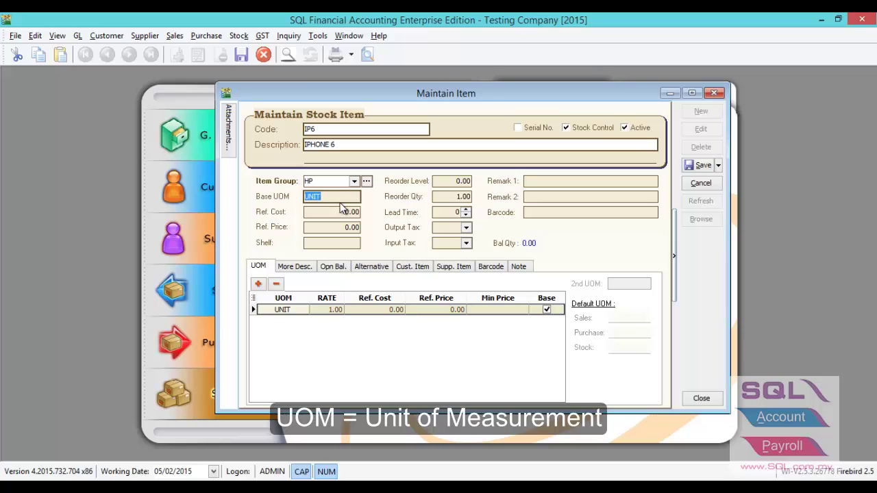
# Set the item's reference cost to 2009 and its reference price to 3229
pyautogui.click(343, 211)
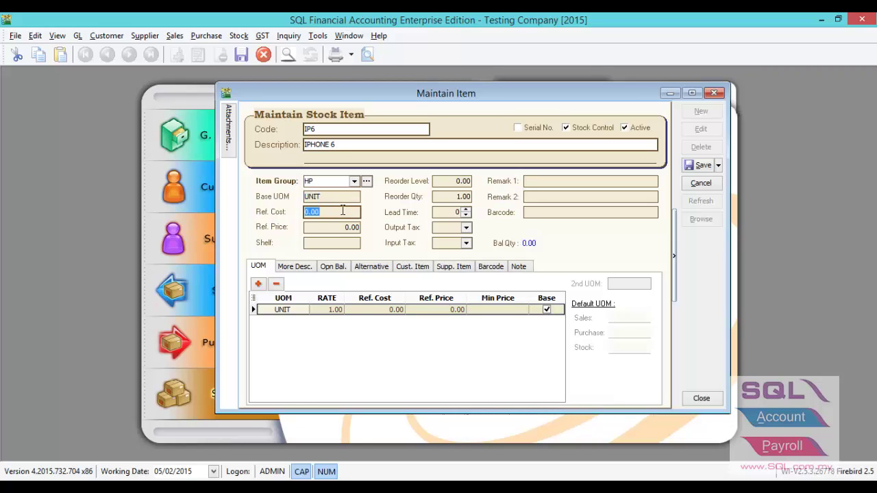
pyautogui.write('2009')
pyautogui.press('Tab')
pyautogui.write('3229')
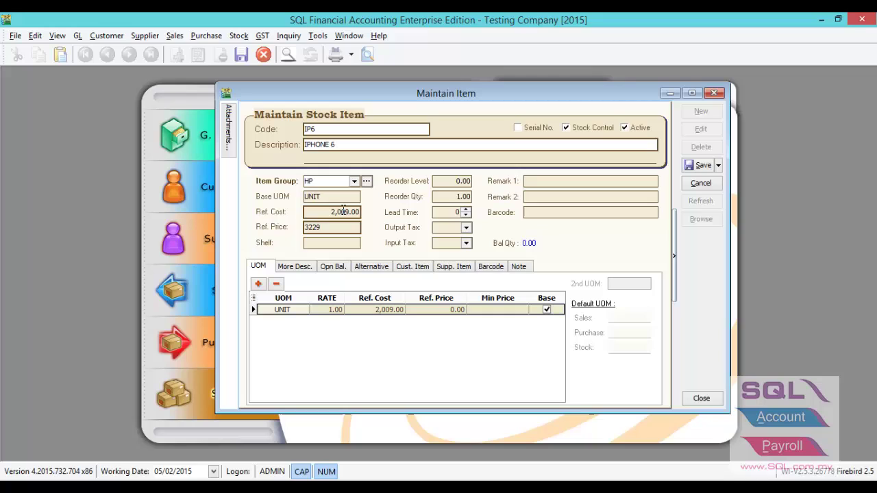
pyautogui.press('Tab')
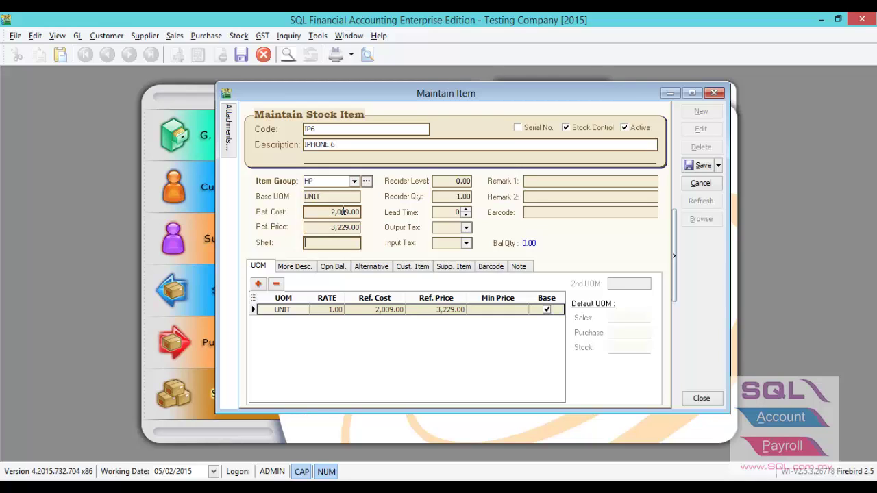
pyautogui.click(442, 227)
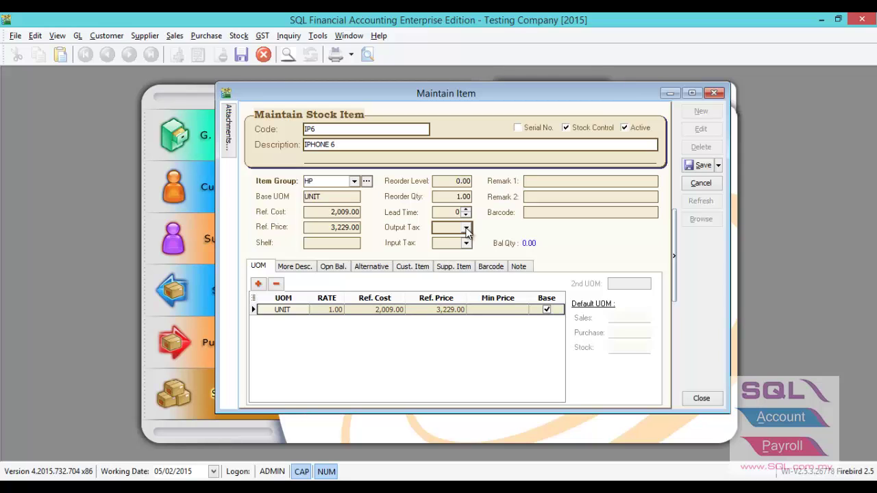
pyautogui.click(466, 232)
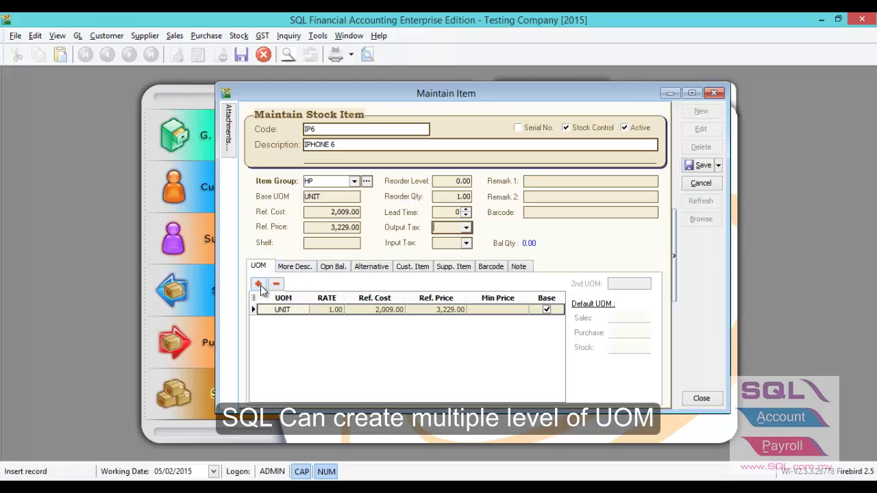
# Add a second unit of measure CTN with rate 12, reference cost 22000 and reference price 38000
pyautogui.click(261, 287)
pyautogui.write('CTN')
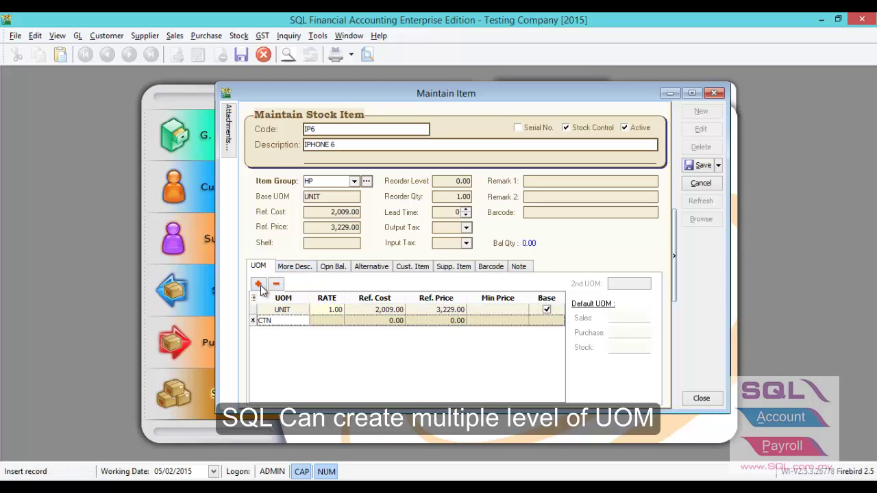
pyautogui.press('Tab')
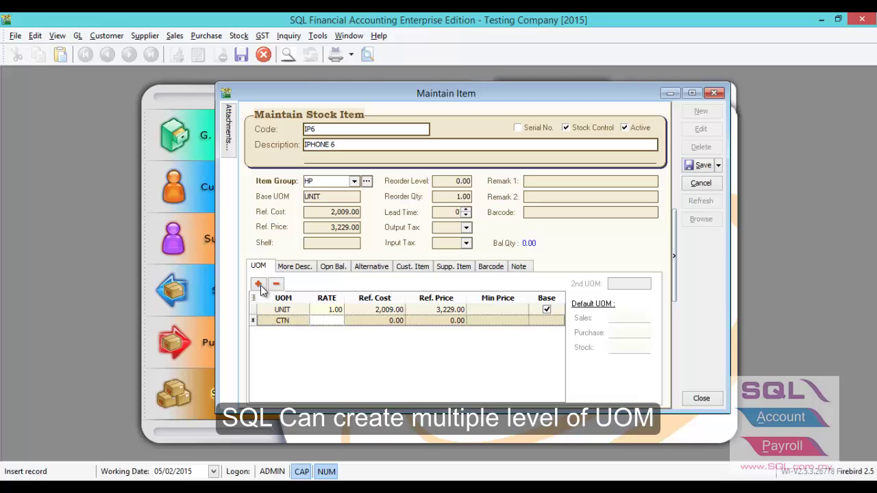
pyautogui.write('12')
pyautogui.press('Tab')
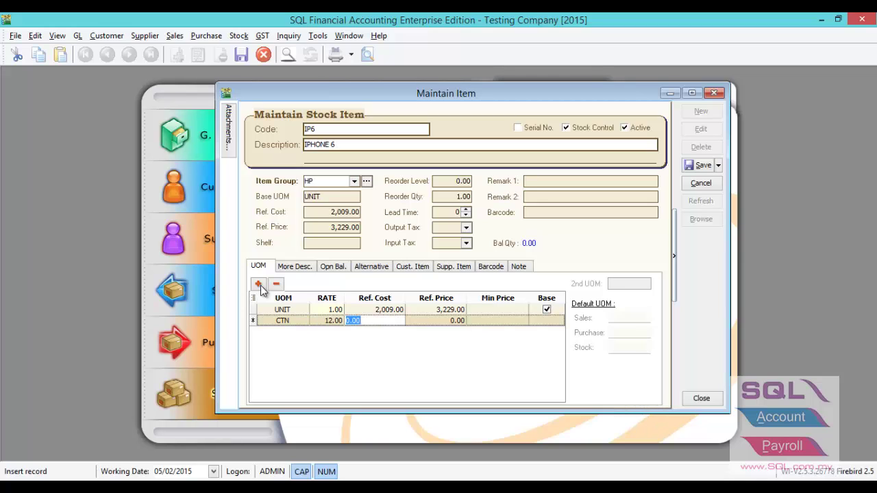
pyautogui.write('22000')
pyautogui.press('Tab')
pyautogui.write('38000')
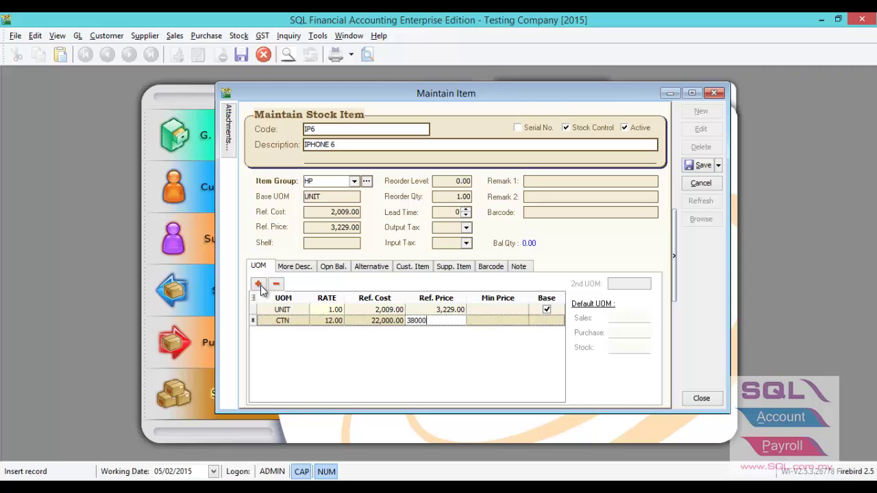
pyautogui.press('Tab')
# Set the minimum price of the UNIT row to 3000 and check which optional columns the UOM table offers
pyautogui.click(478, 309)
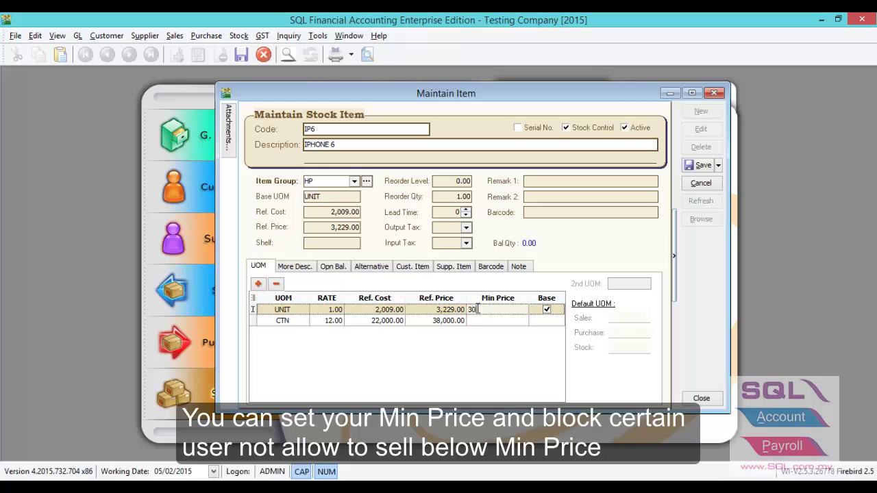
pyautogui.write('3000')
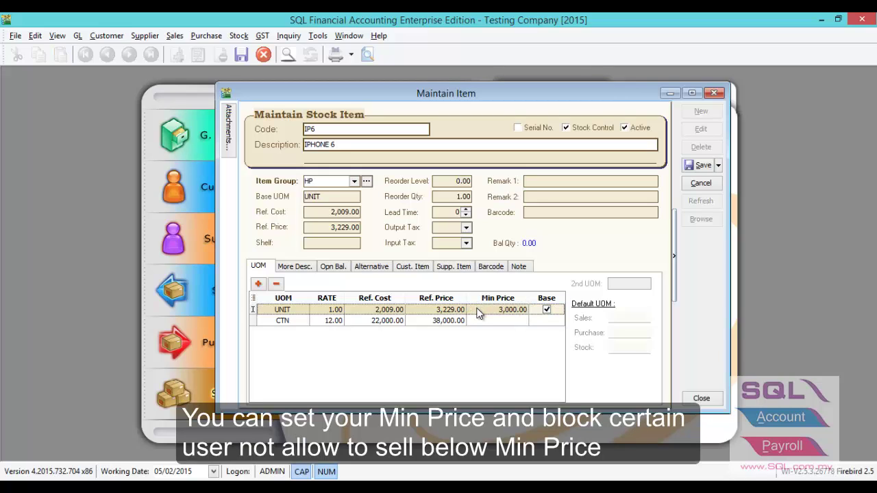
pyautogui.click(252, 299)
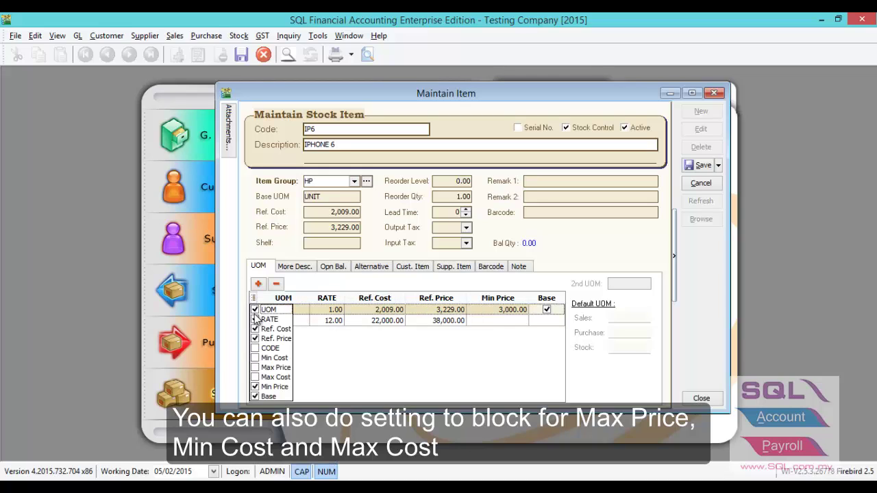
pyautogui.click(251, 384)
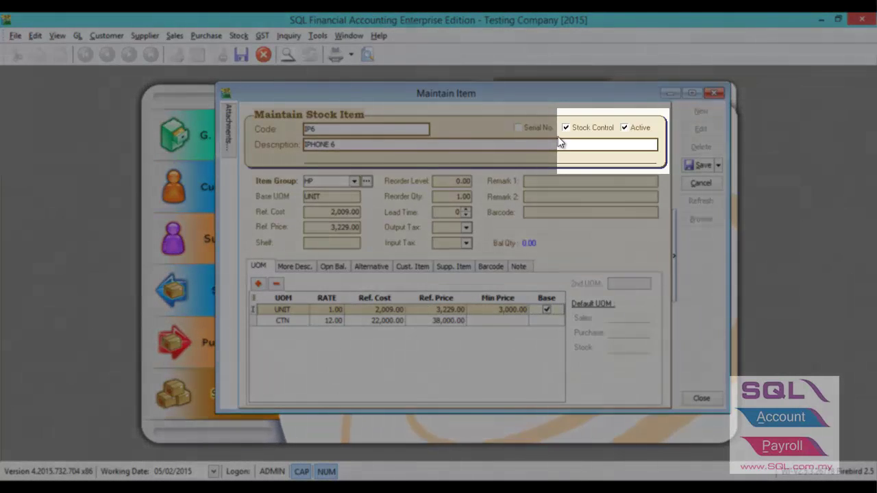
# Turn off Stock Control and Active for the IP6 item
pyautogui.click(567, 130)
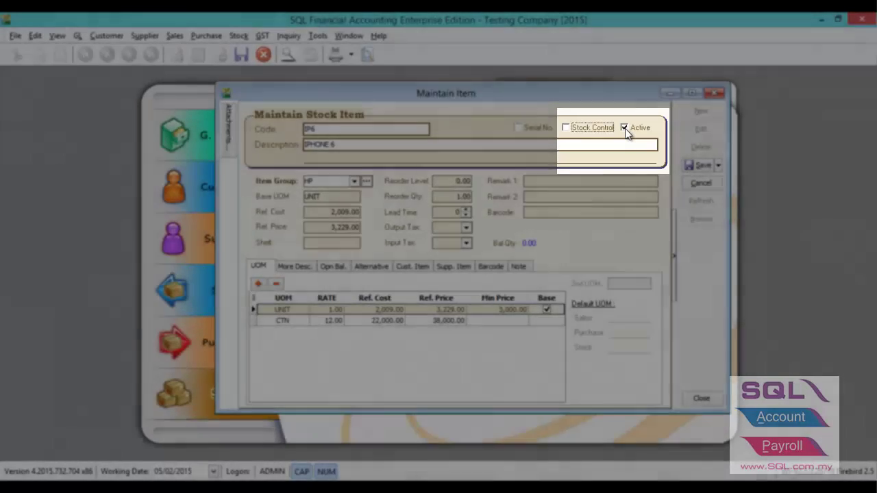
pyautogui.click(624, 128)
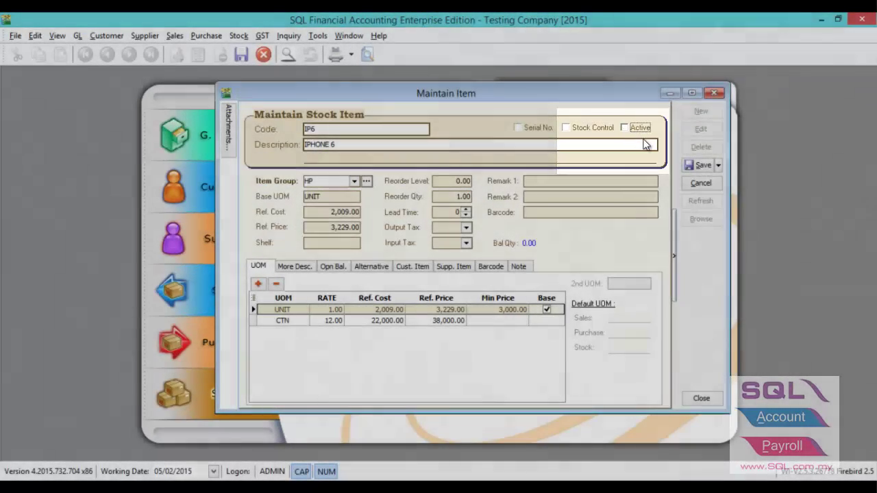
# Save stock item IP6 and close the item maintenance window
pyautogui.hotkey('ctrl', 's')
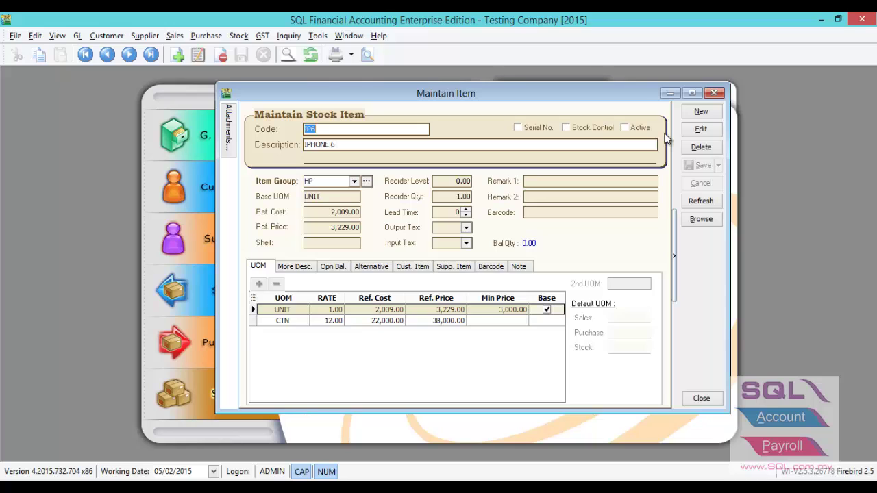
pyautogui.press('Escape')
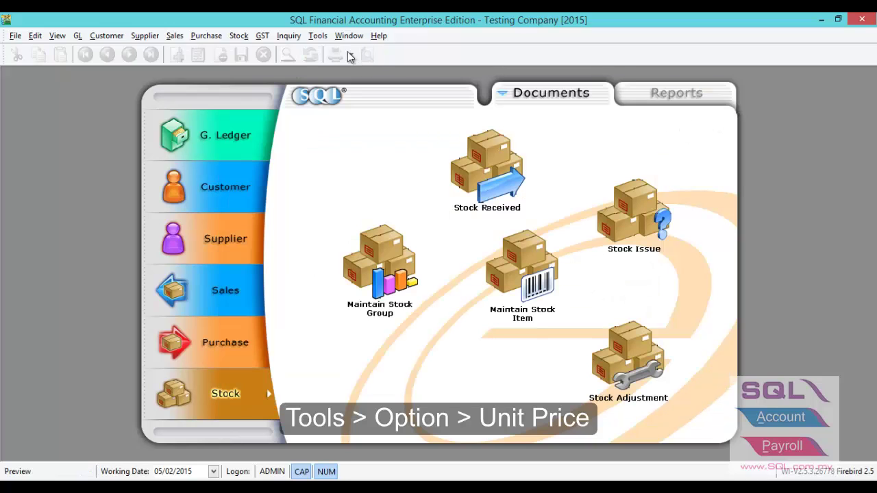
# In the sales unit price options, move Ref. Price of Item Based on UOM to priority 1 and set it to Apply When Available
pyautogui.click(317, 36)
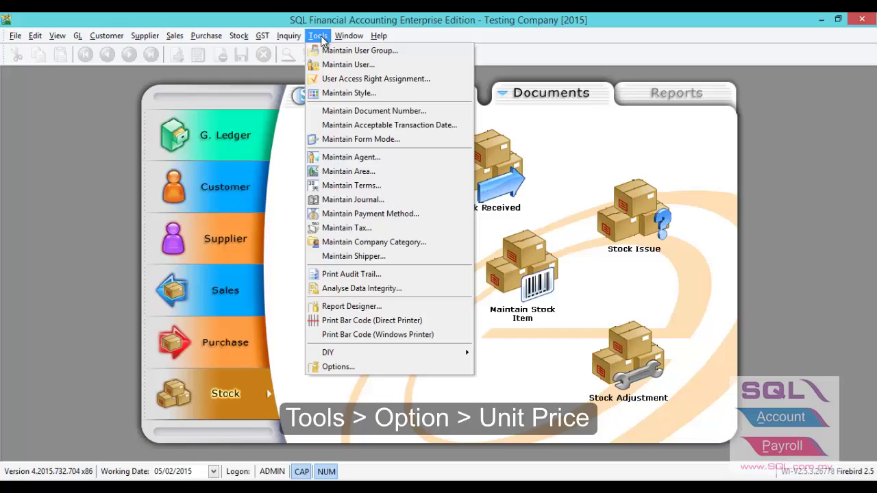
pyautogui.click(337, 367)
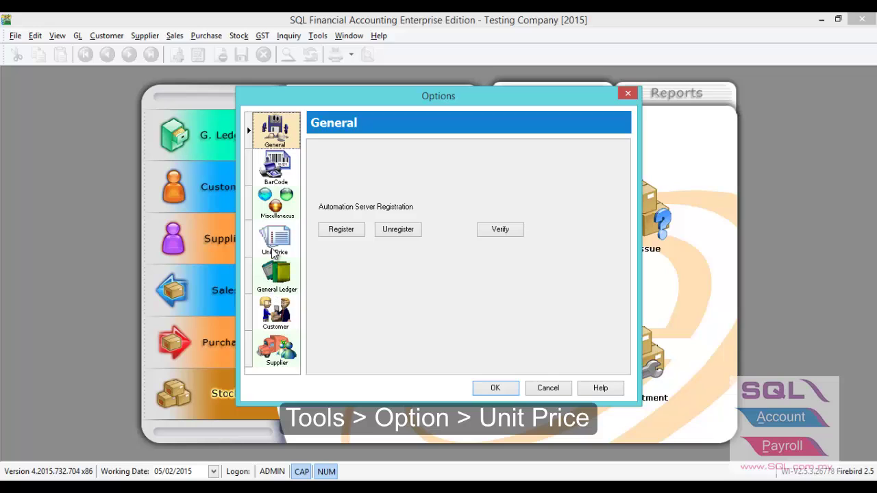
pyautogui.click(275, 243)
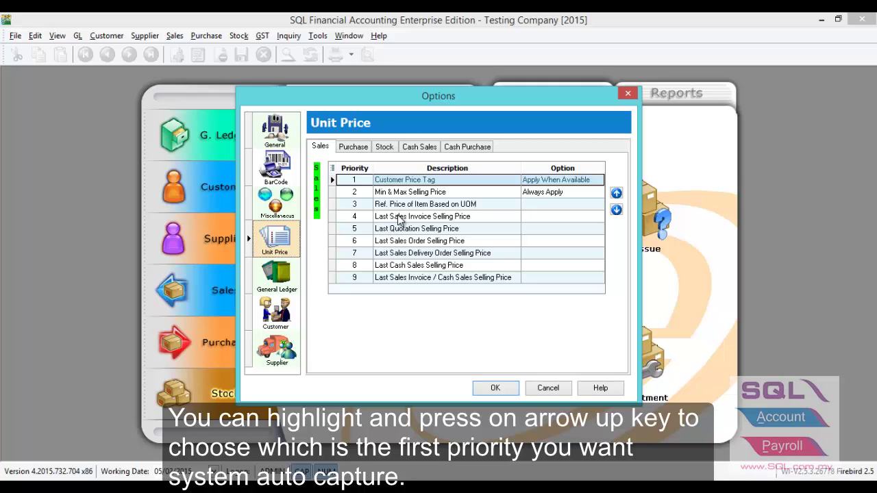
pyautogui.click(395, 205)
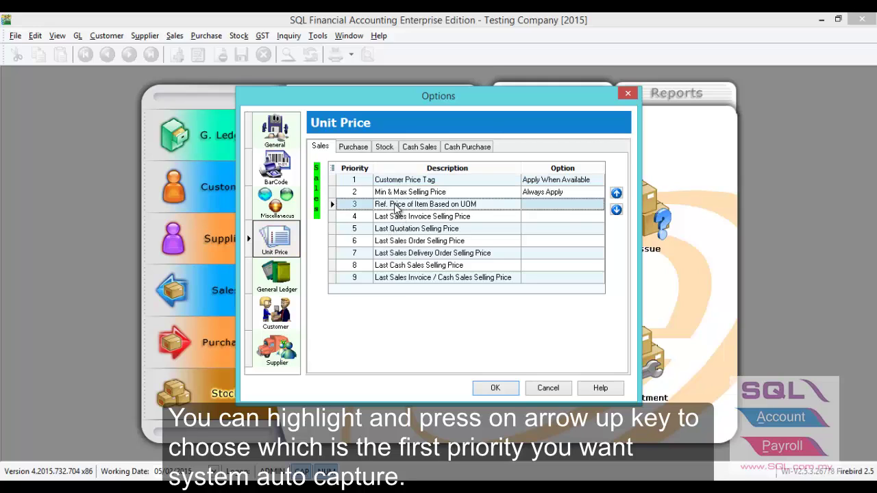
pyautogui.click(616, 195)
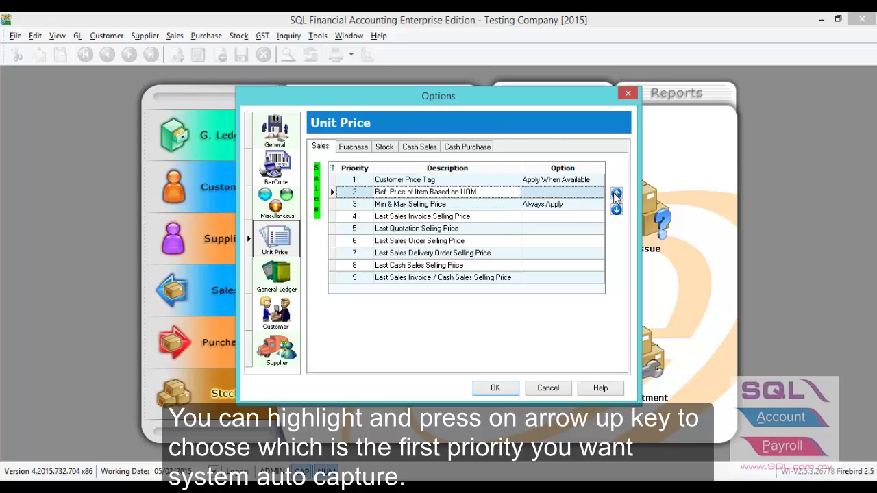
pyautogui.click(616, 193)
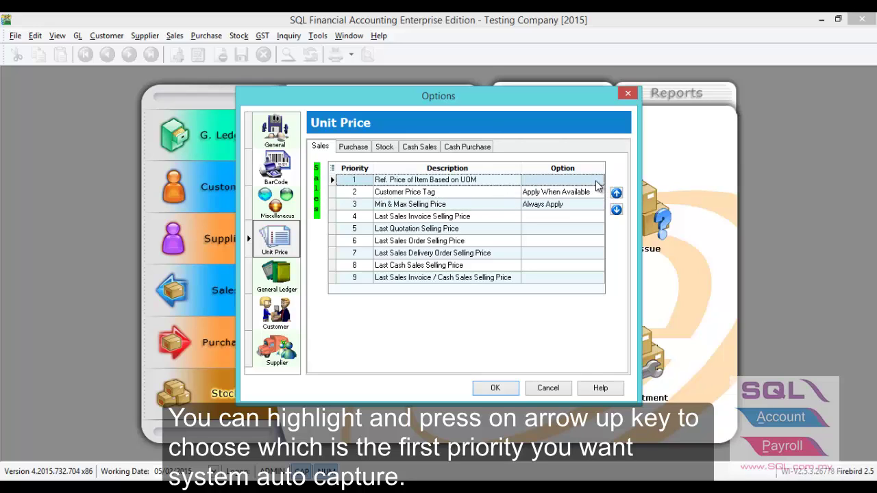
pyautogui.click(598, 182)
pyautogui.click(597, 182)
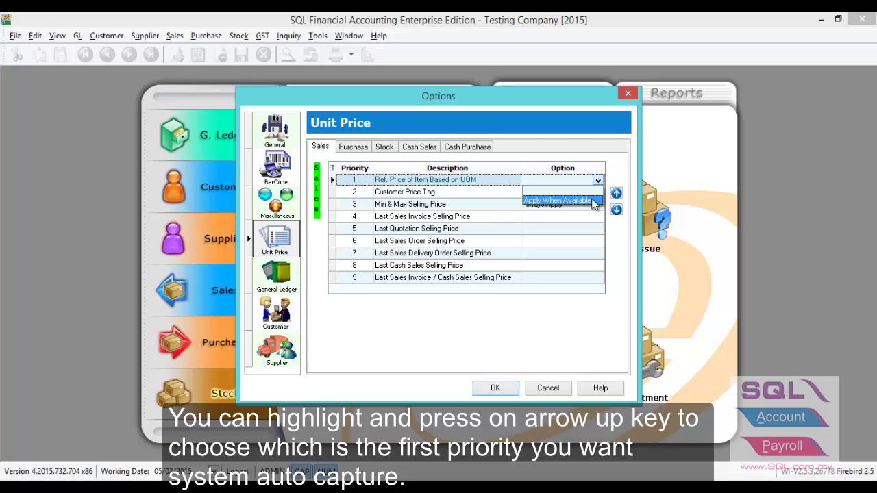
pyautogui.click(593, 201)
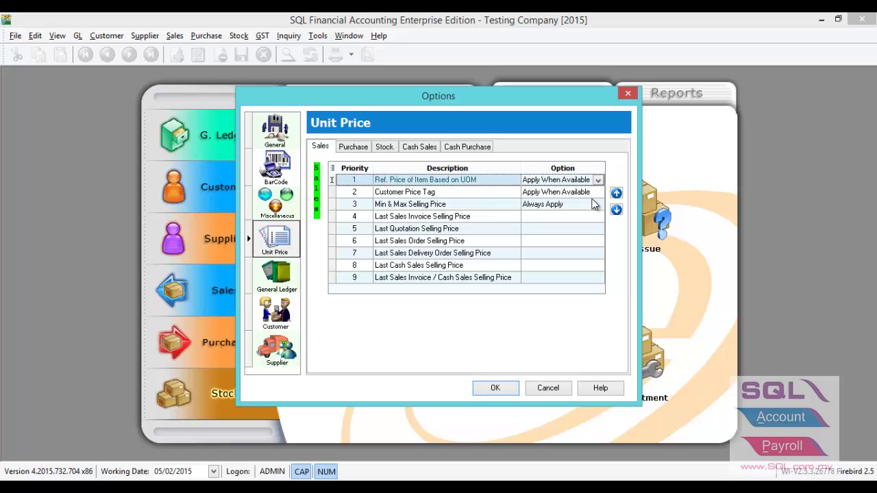
# Move Last Sales Invoice Selling Price up to priority 2 and set its option to Apply When Available
pyautogui.click(404, 218)
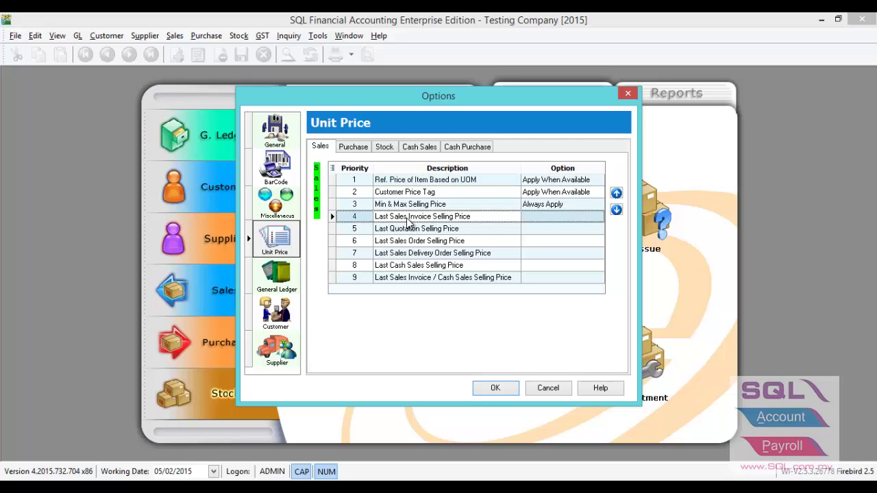
pyautogui.click(616, 195)
pyautogui.click(616, 194)
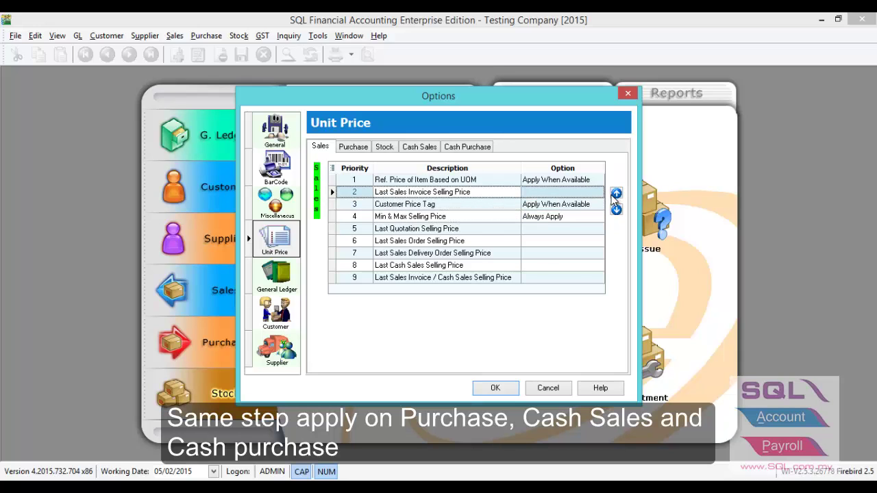
pyautogui.click(597, 193)
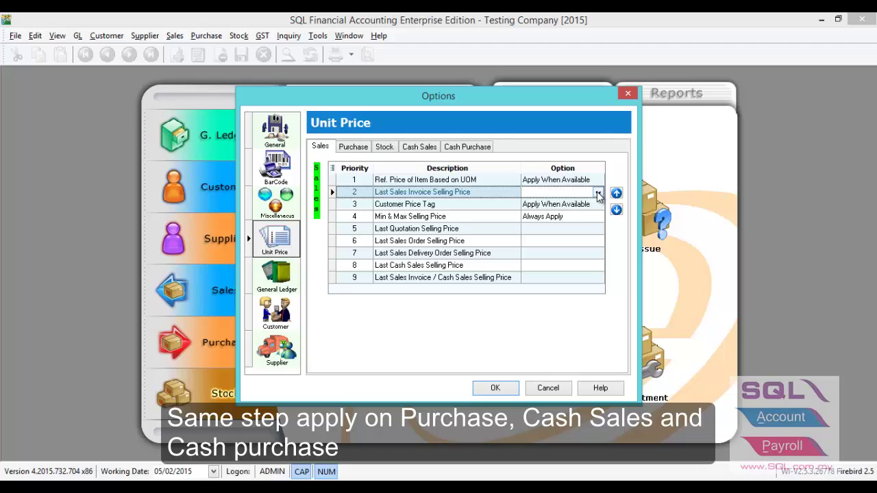
pyautogui.click(598, 194)
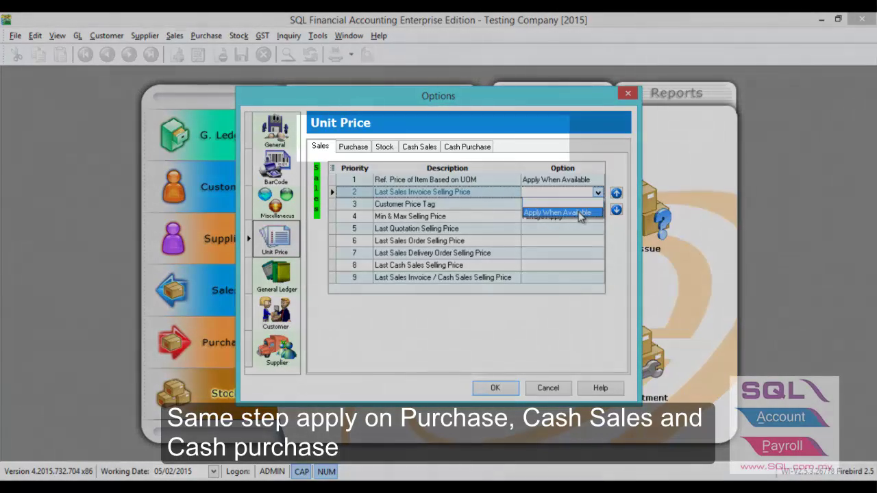
pyautogui.click(557, 213)
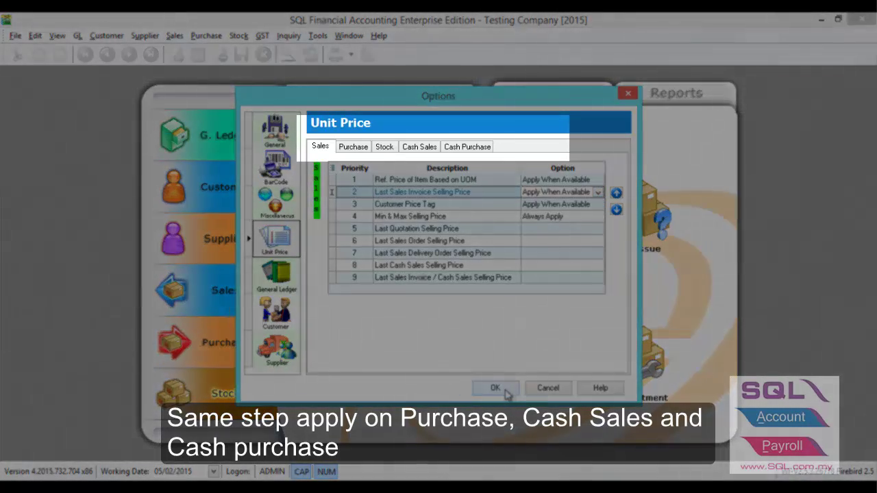